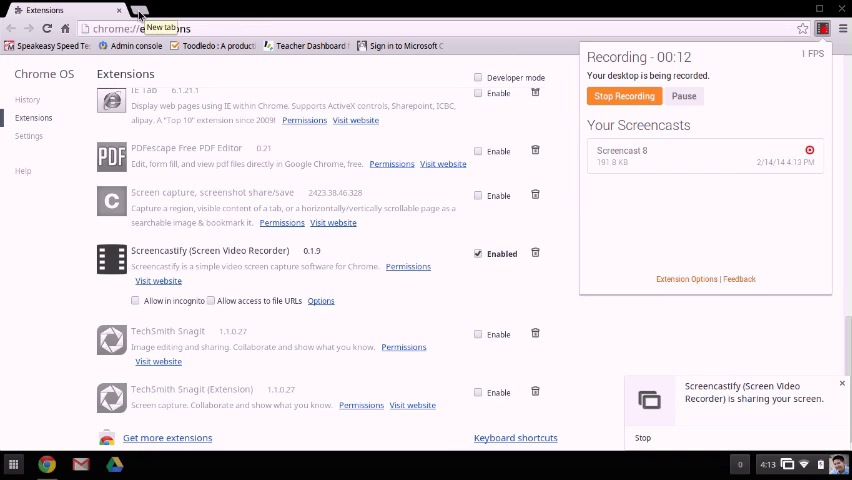
Open a new tab beside the Extensions page, loading the Google start page.
left_click(139, 12)
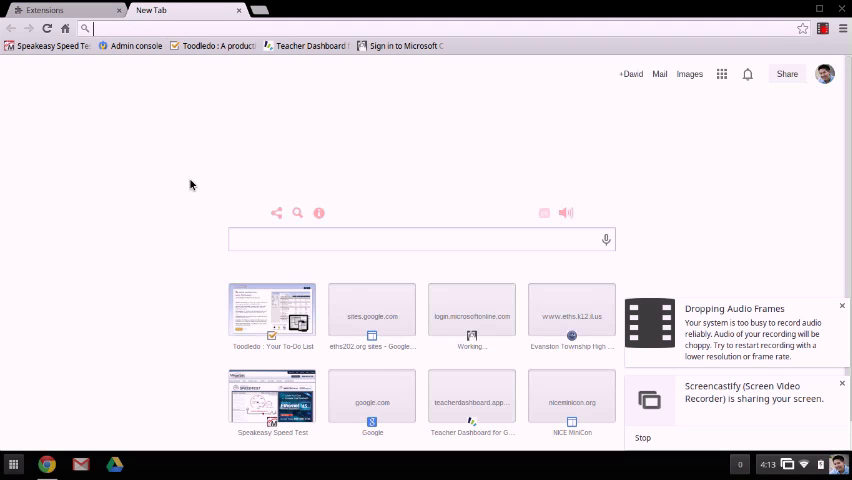
Restore the Chrome window, drag it to the lower right, and show the window overview.
left_click(819, 10)
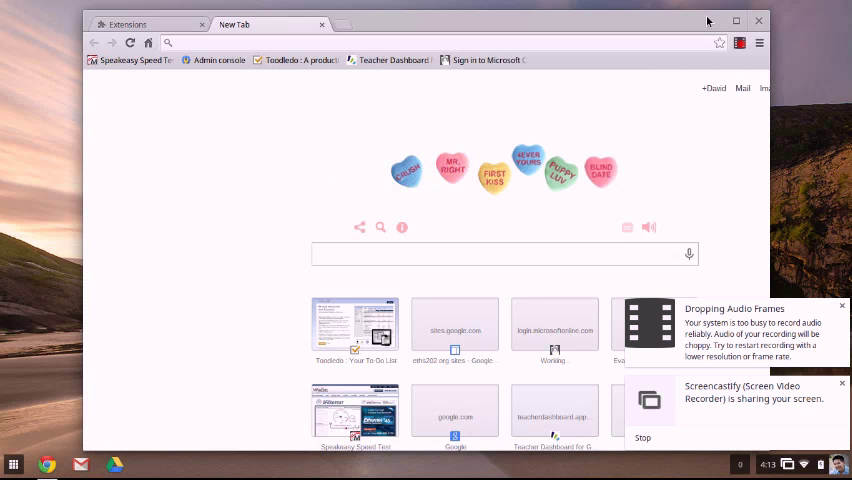
mouse_move(707, 21)
left_mouse_down()
mouse_move(715, 162)
mouse_move(772, 107)
left_mouse_up()
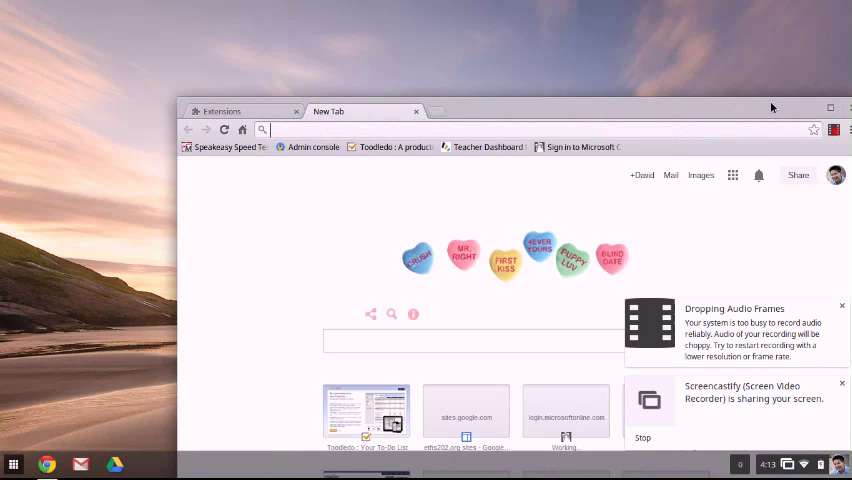
key("F5")
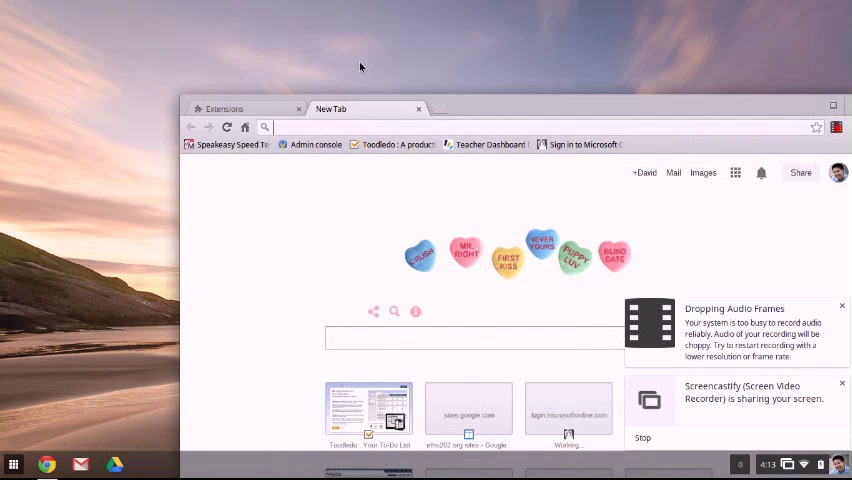